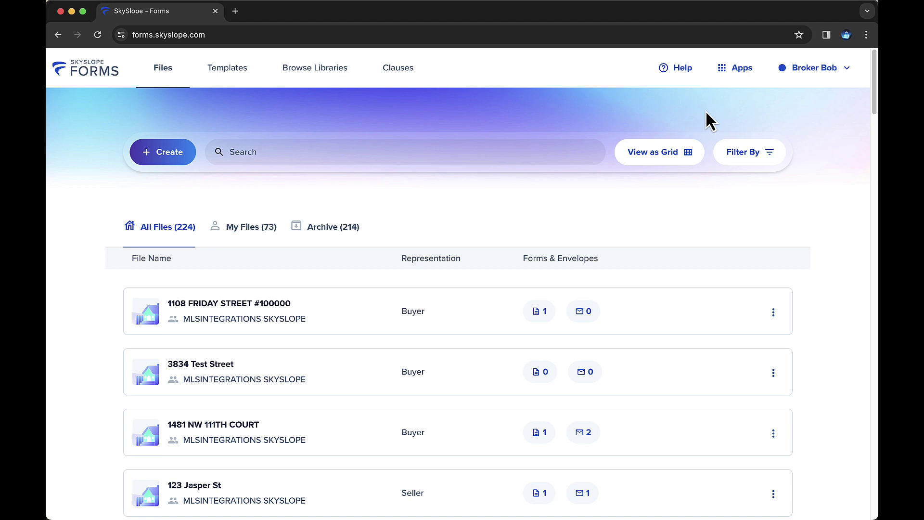
Open the account dropdown under the broker's name at the top right.
left_click(813, 76)
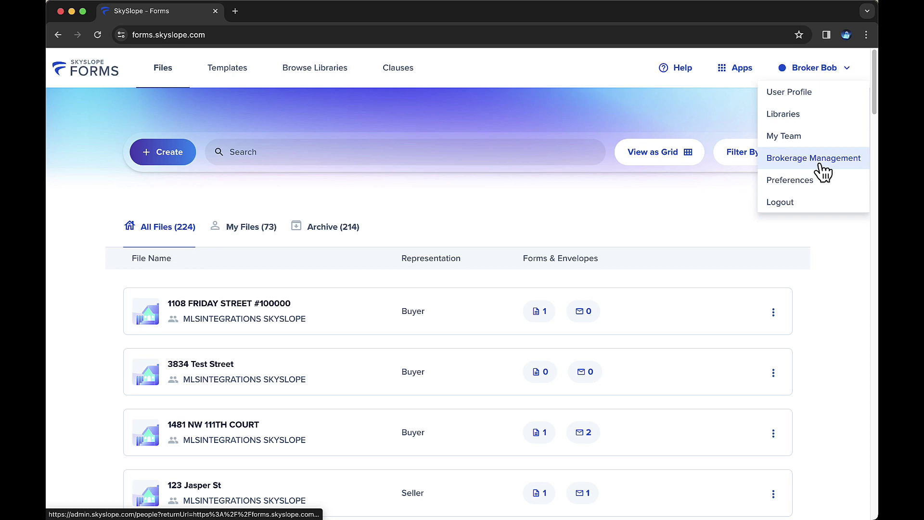
Go to Brokerage Management to reach the My Team People tab.
left_click(823, 169)
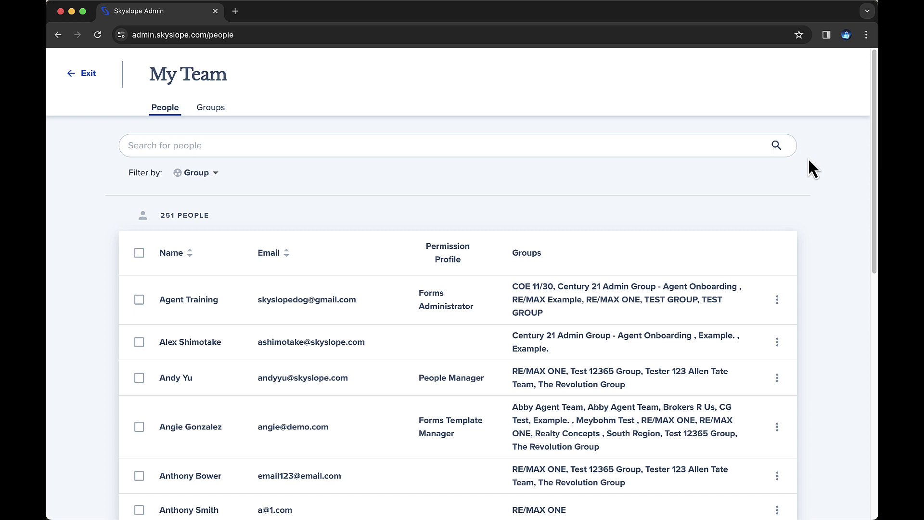
Change the second team member's permission profile to Forms Administrator.
left_click(784, 343)
left_click(788, 368)
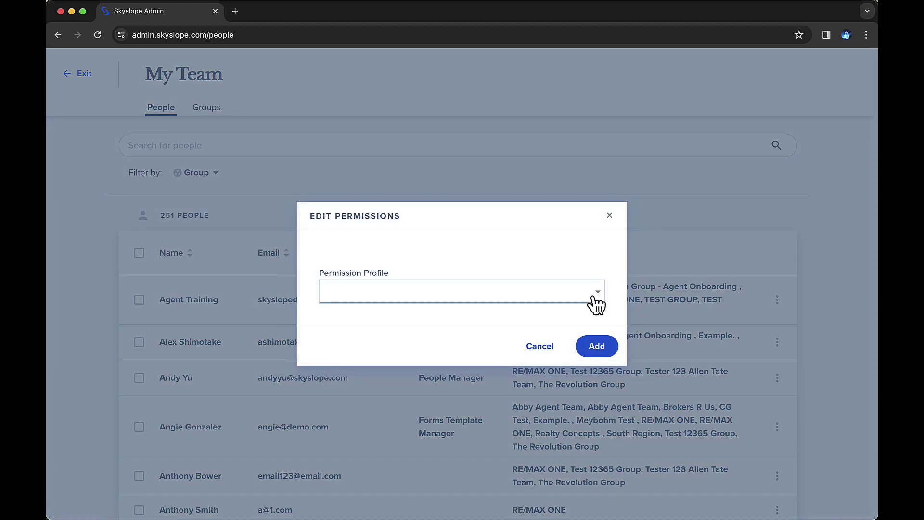
left_click(595, 299)
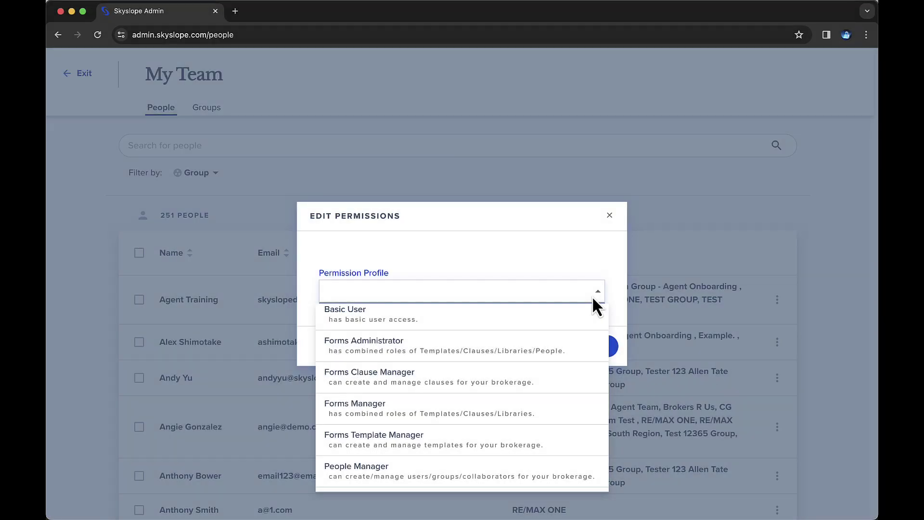
left_click(593, 347)
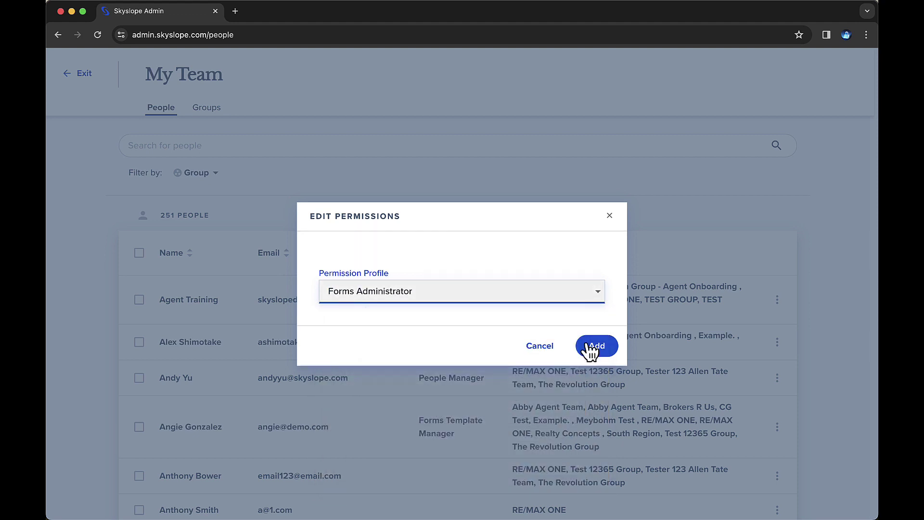
left_click(600, 355)
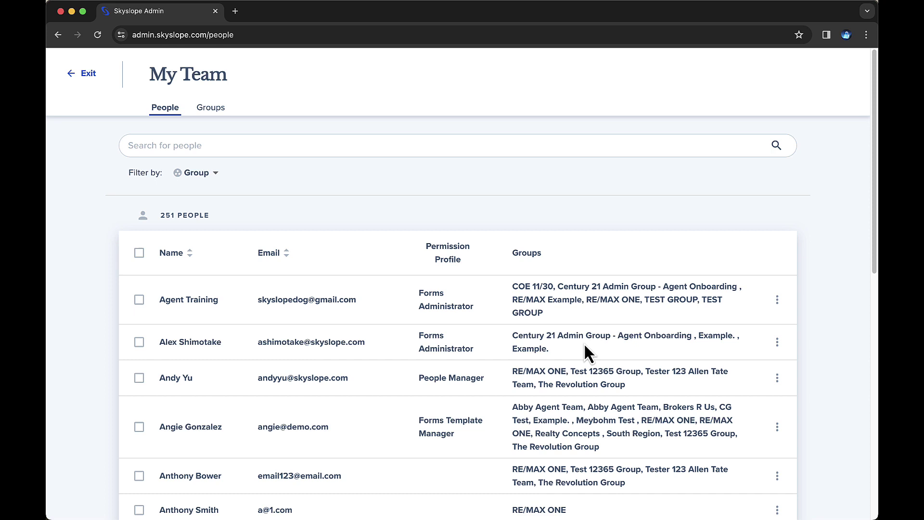
Show the Groups tab under My Team with its 94 groups.
left_click(211, 113)
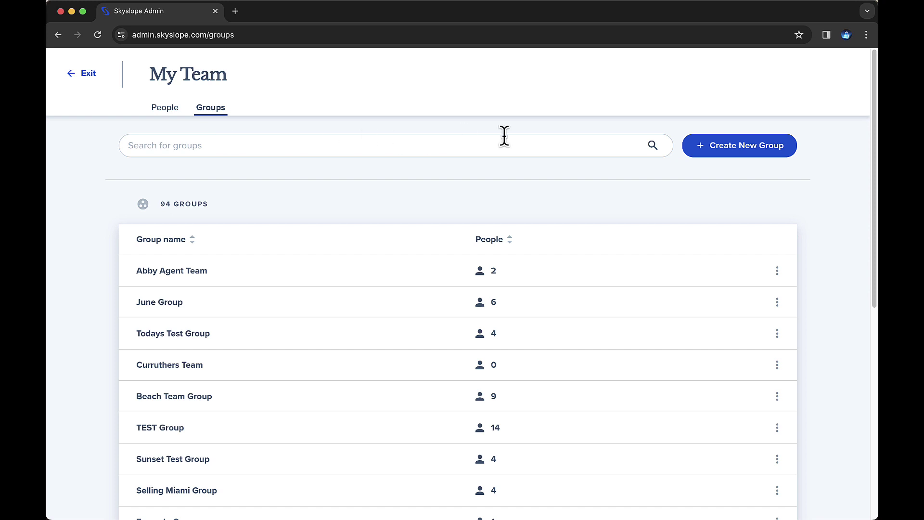
Create a group named 'Team Kiera' and continue to adding people.
left_click(704, 155)
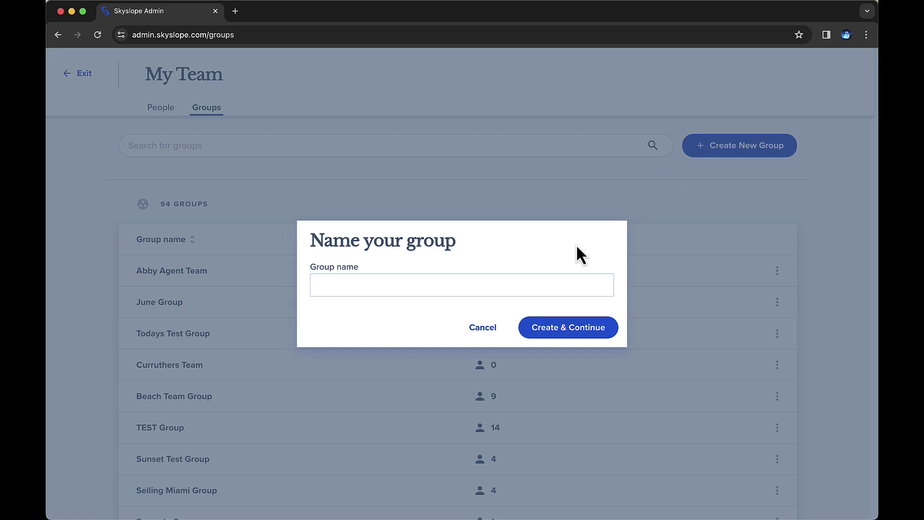
left_click(539, 284)
type("Team Kiera")
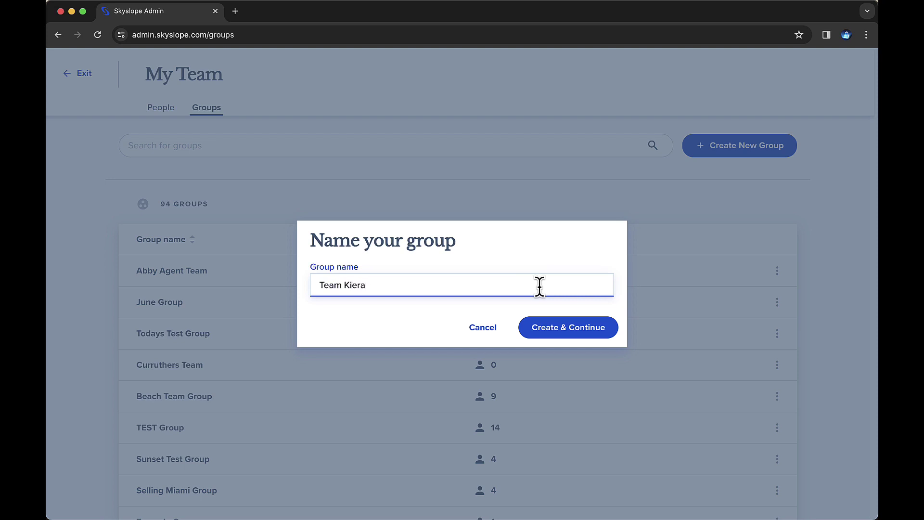
left_click(564, 331)
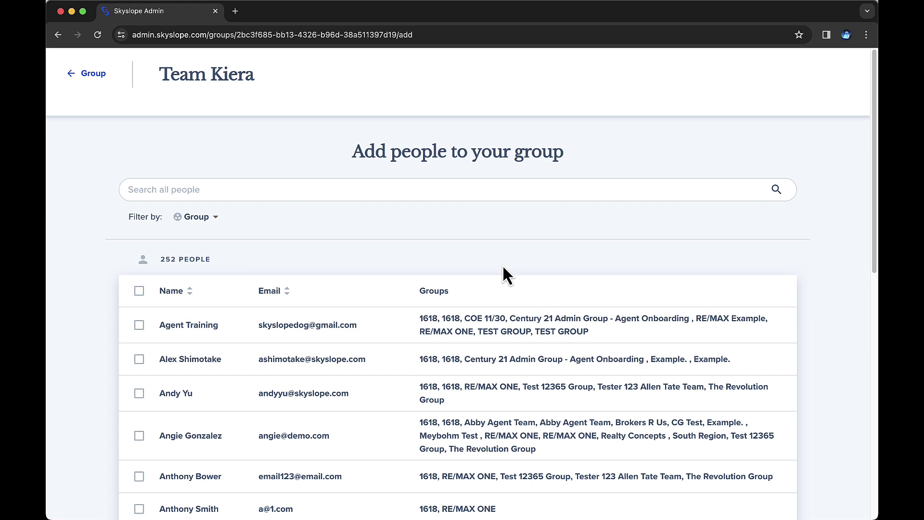
Search by name and tick the first two people for the group.
left_click(448, 188)
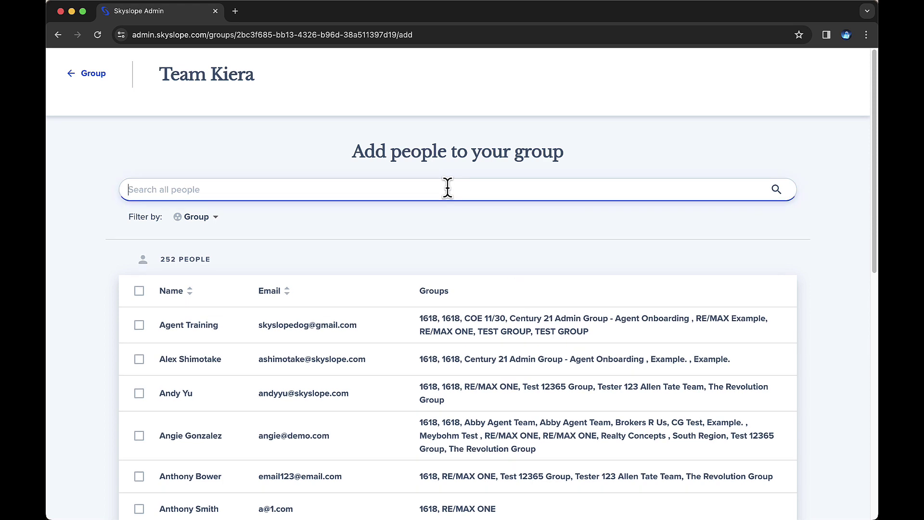
type("kiera")
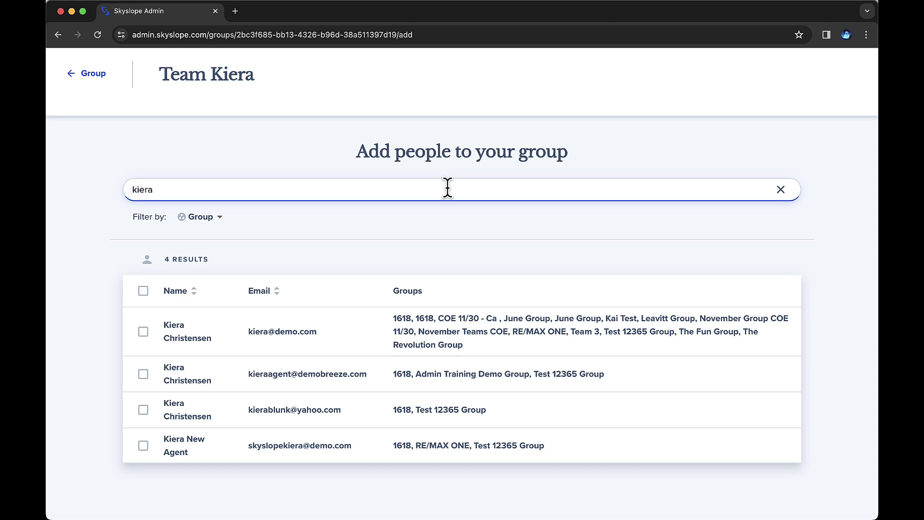
left_click(143, 331)
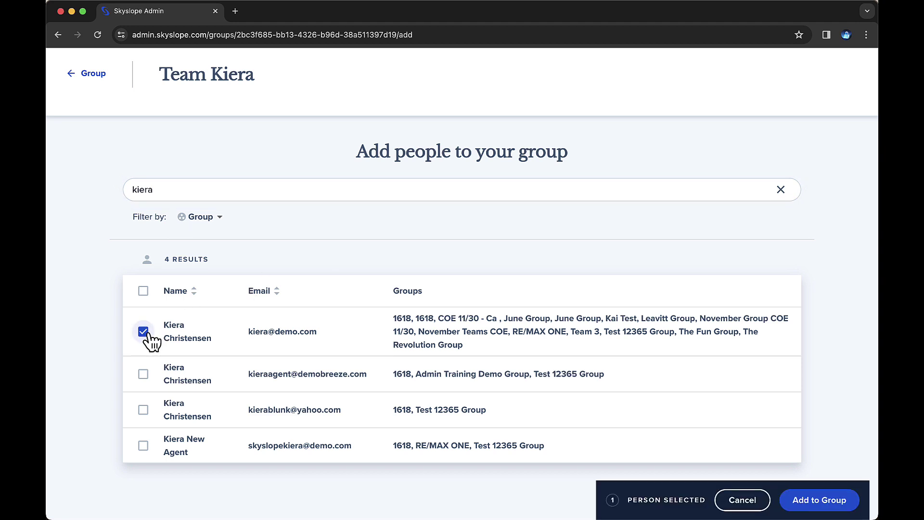
left_click_drag(165, 193, 101, 186)
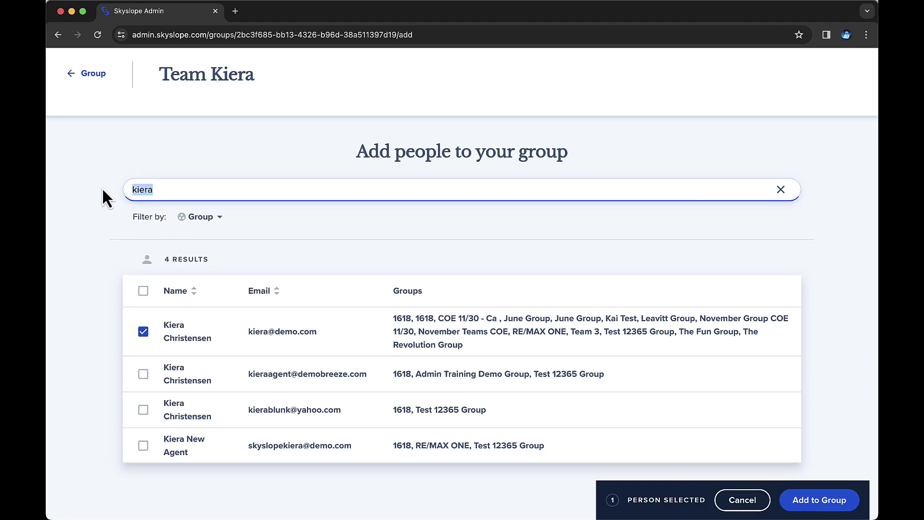
type("kylee")
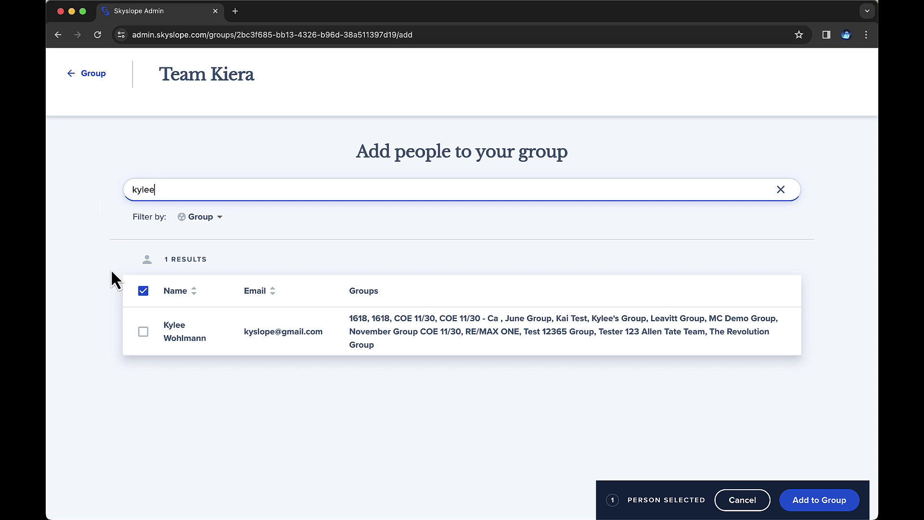
left_click(143, 332)
Search and tick two more people, then add all four to Team Kiera.
left_click_drag(162, 190, 95, 195)
type("alex")
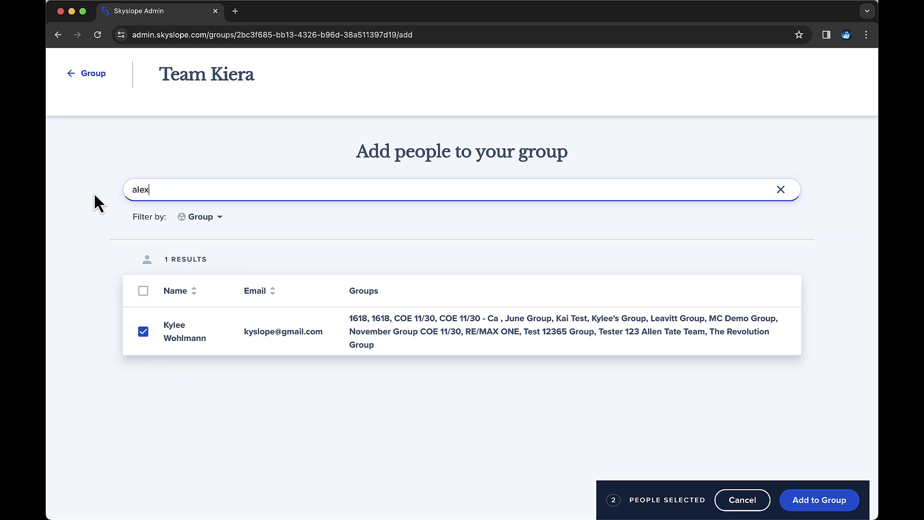
left_click(143, 323)
left_click_drag(157, 194, 113, 187)
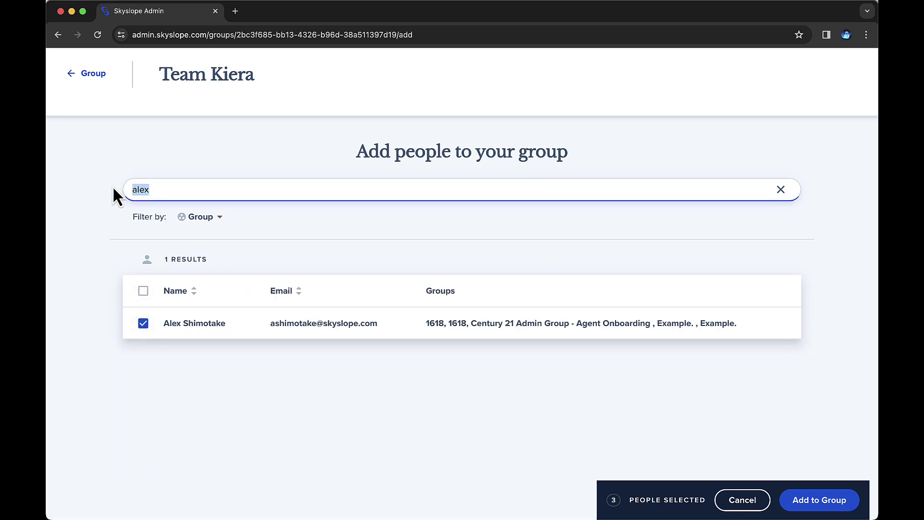
type("andy")
left_click(143, 323)
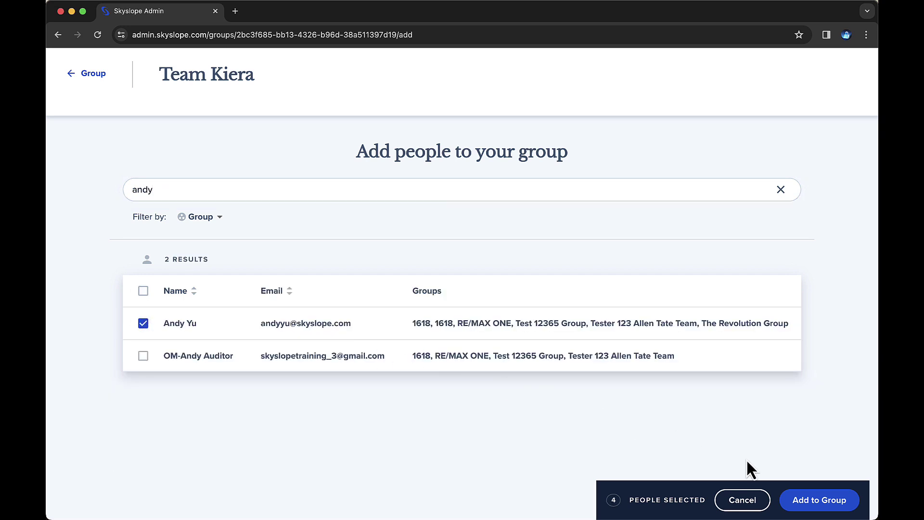
left_click(816, 502)
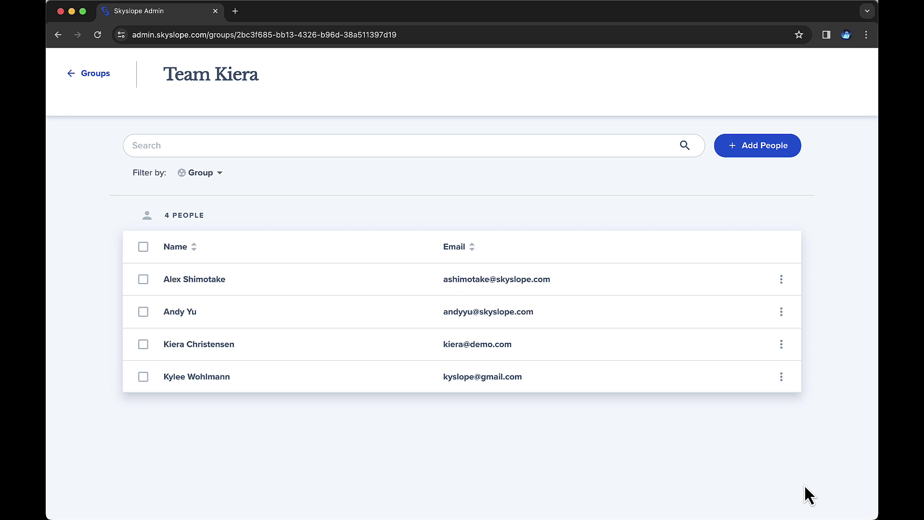
Allow the third member to manage files for all Team Kiera members.
left_click(781, 345)
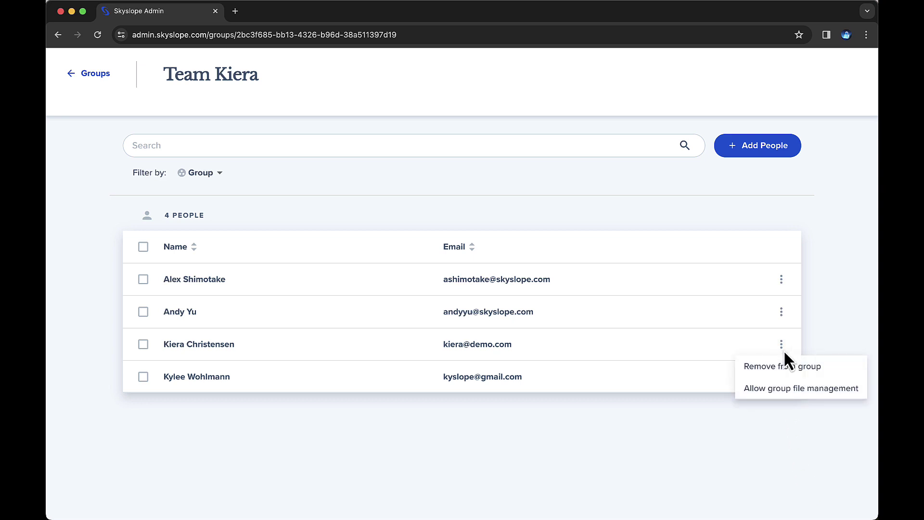
left_click(789, 391)
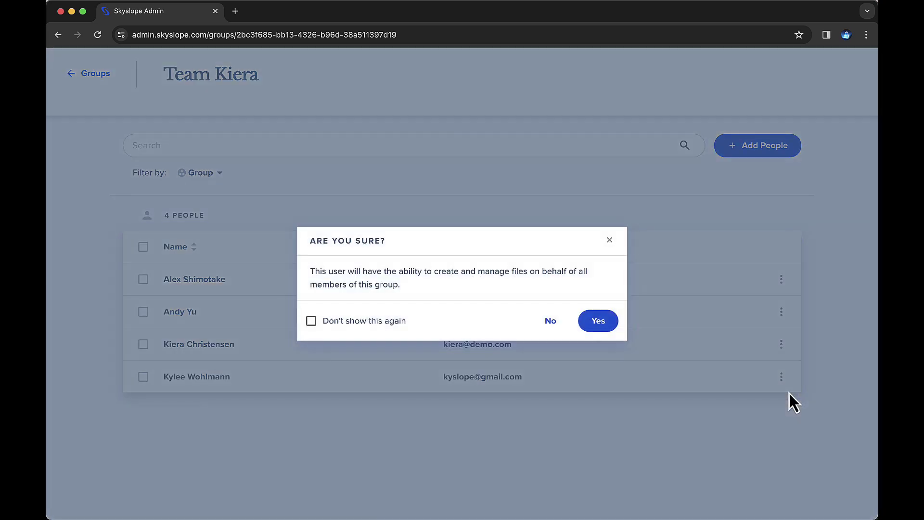
left_click(605, 323)
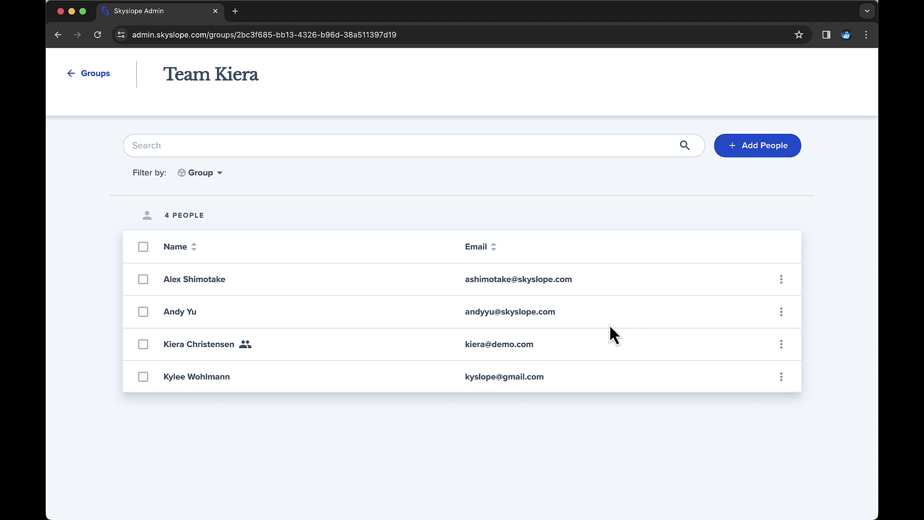
Close the third member's options menu without choosing any option.
left_click(785, 349)
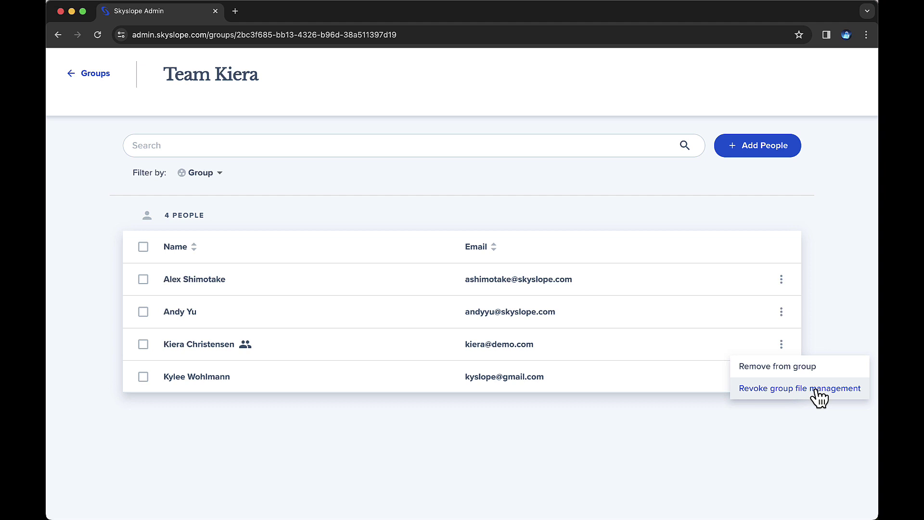
left_click(778, 440)
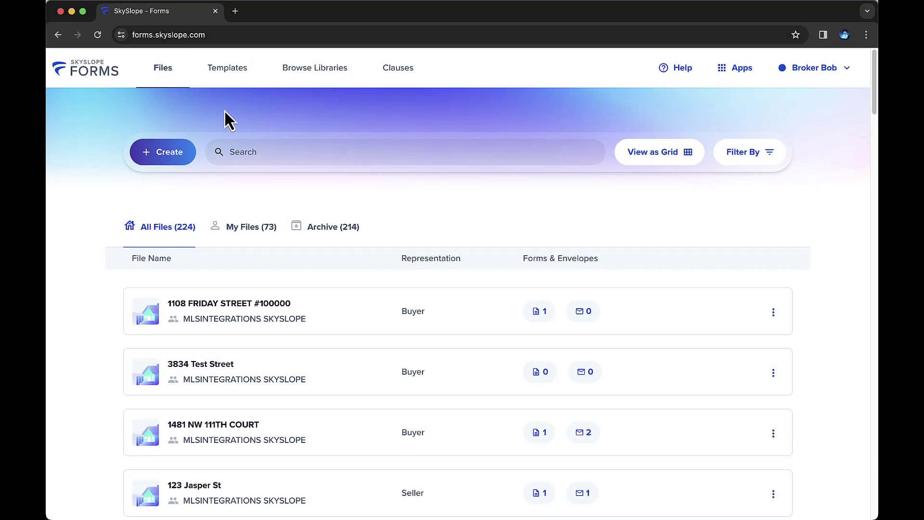
Open Templates and review the 8 personal and 15 brokerage templates.
left_click(233, 76)
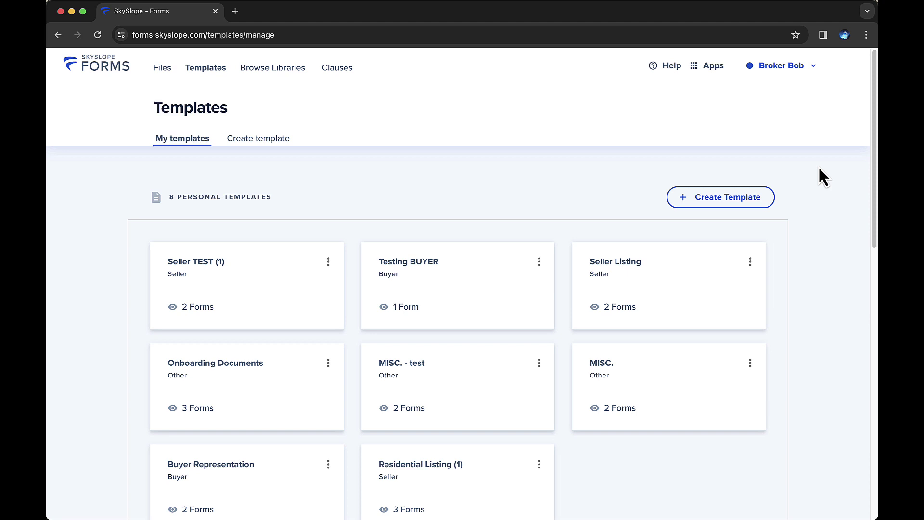
scroll(818, 166, "down", 8)
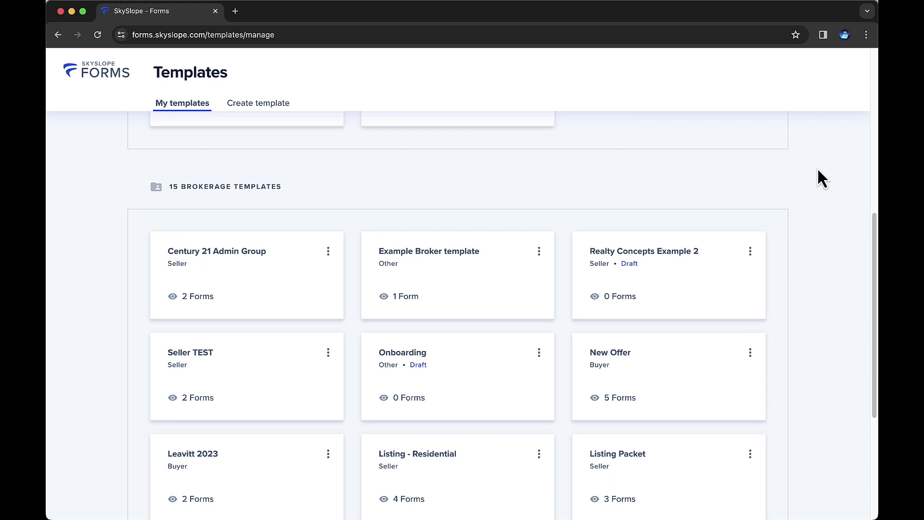
scroll(817, 169, "up", 9)
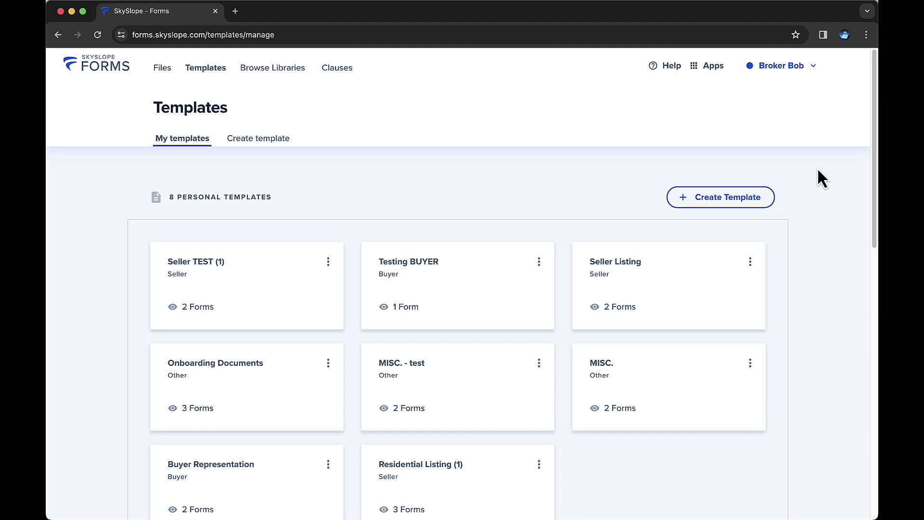
Begin a new template and pick the Seller card as its type.
left_click(757, 204)
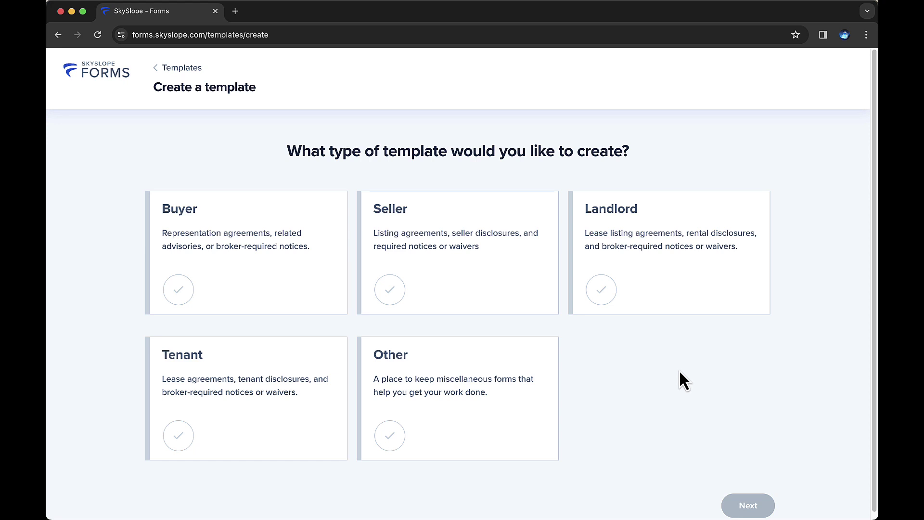
left_click(533, 306)
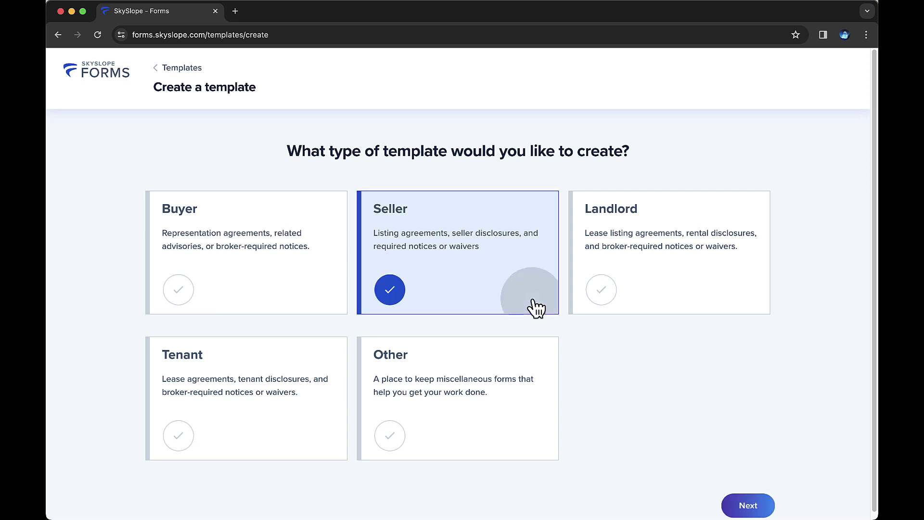
Name the template 'Demo Listing Template', make it a brokerage template, and share it with everyone in the brokerage.
left_click(736, 505)
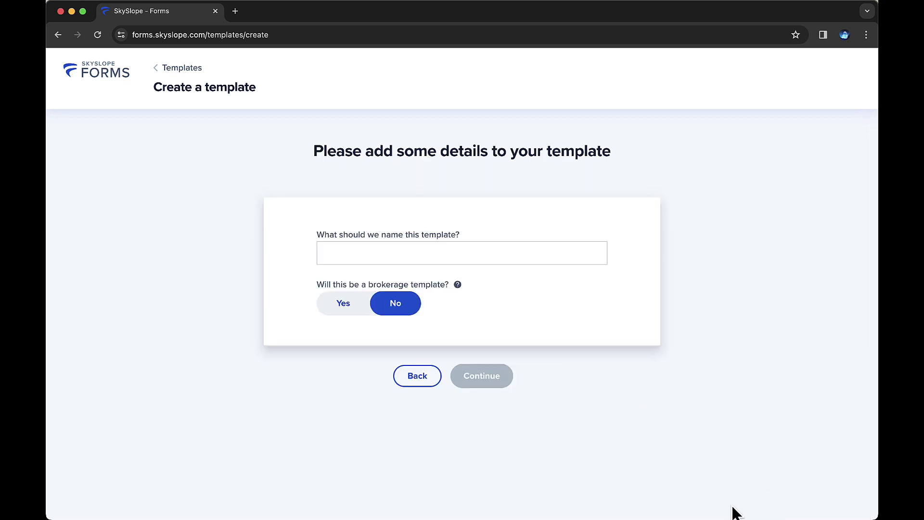
left_click(526, 253)
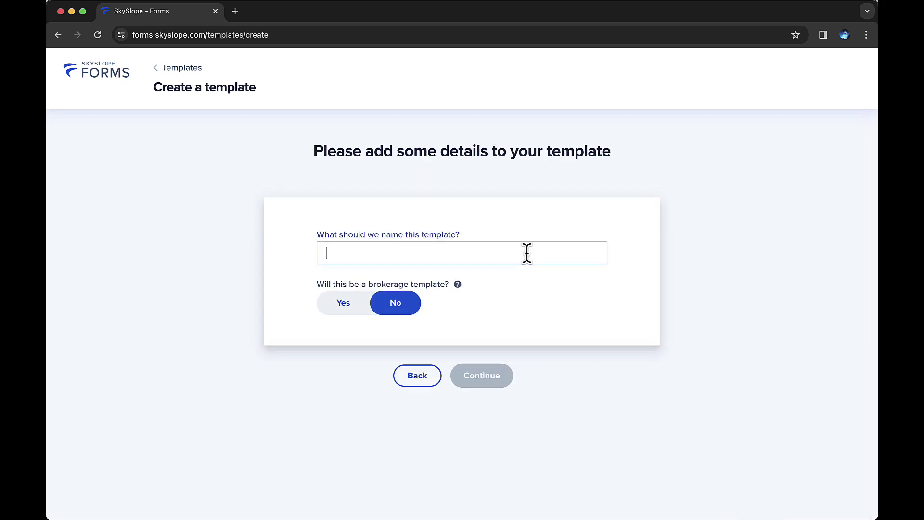
type("Demo ")
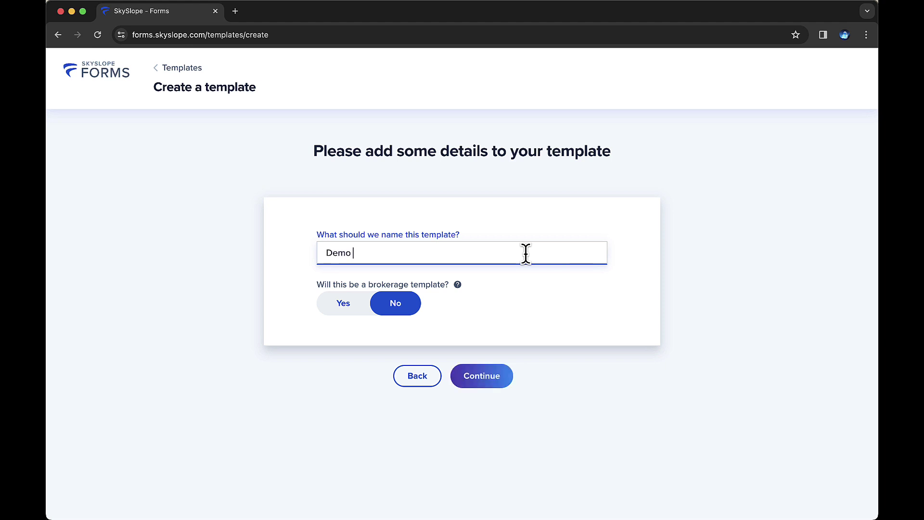
type("Listing Template")
left_click(353, 311)
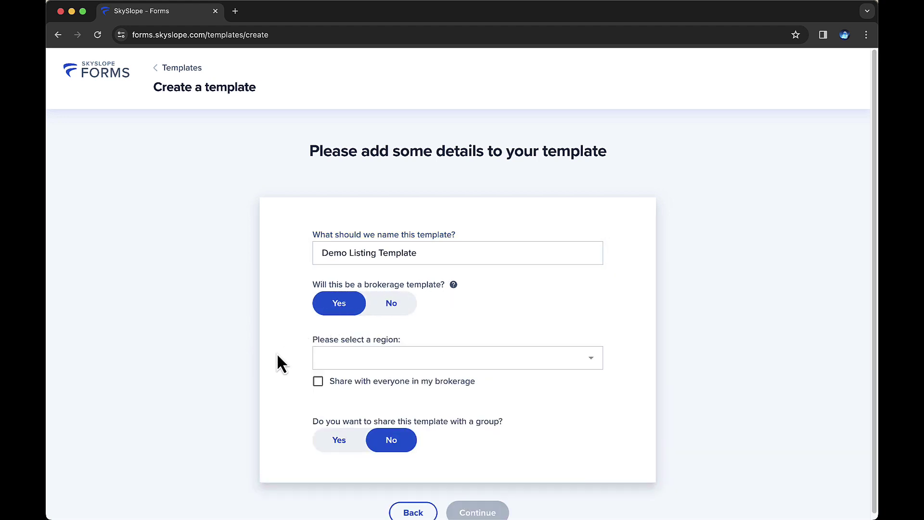
left_click(318, 381)
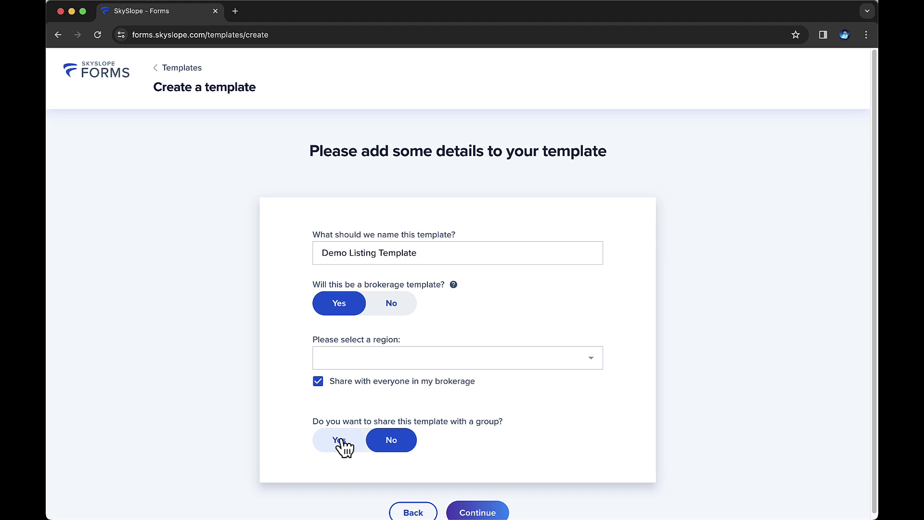
scroll(342, 457, "down", 1)
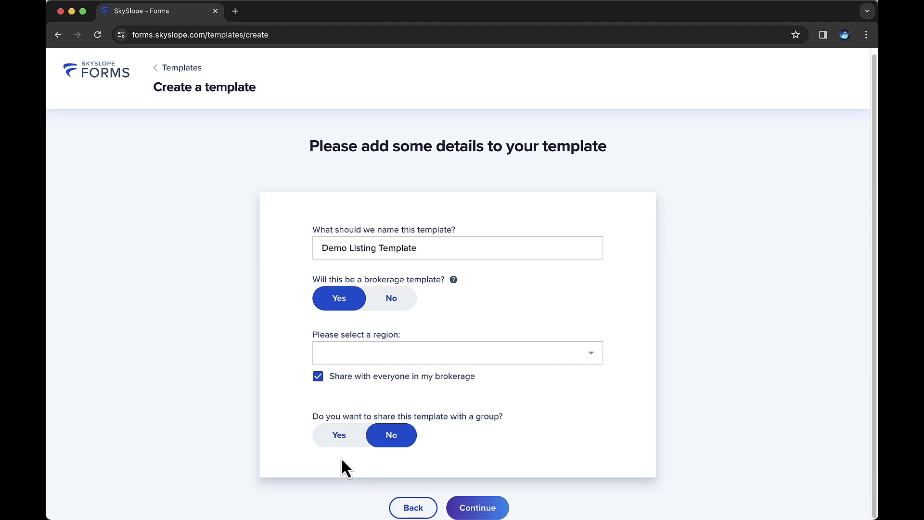
left_click(481, 509)
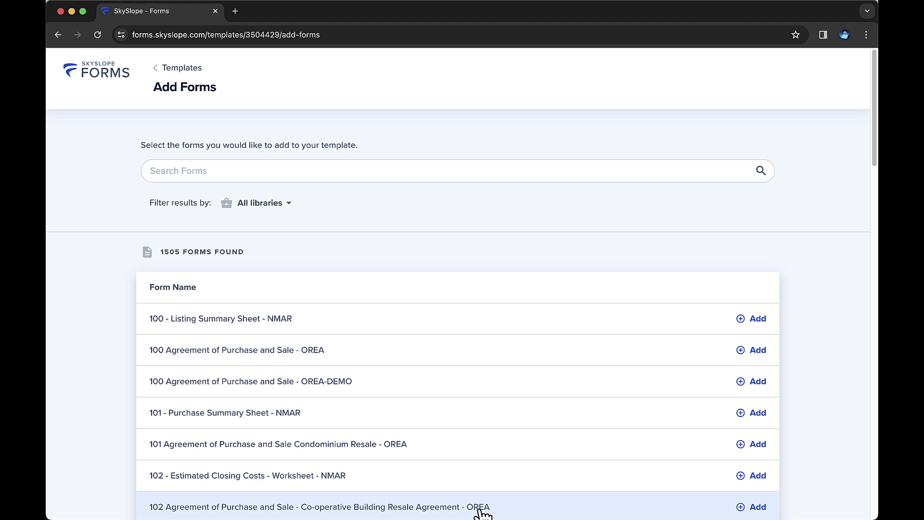
Search 'rla' and add the RLA Residential Listing Agreement to the template.
left_click(282, 207)
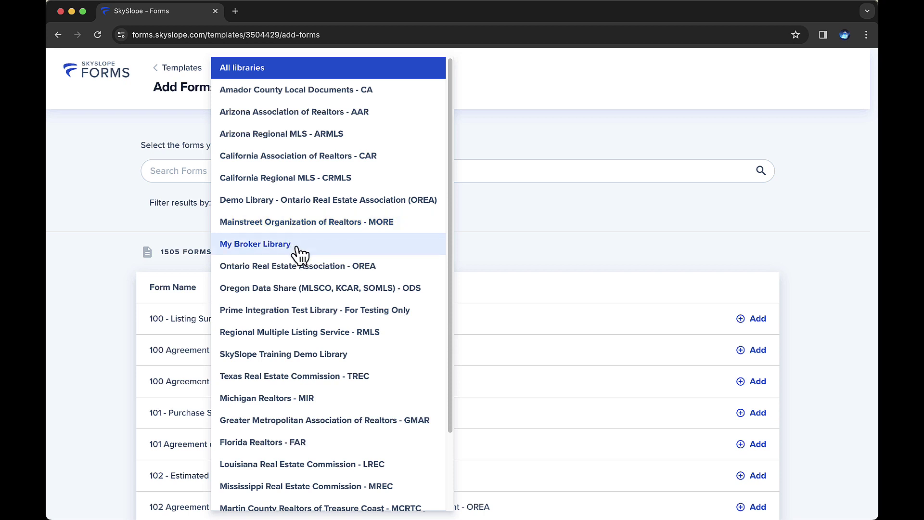
left_click(197, 235)
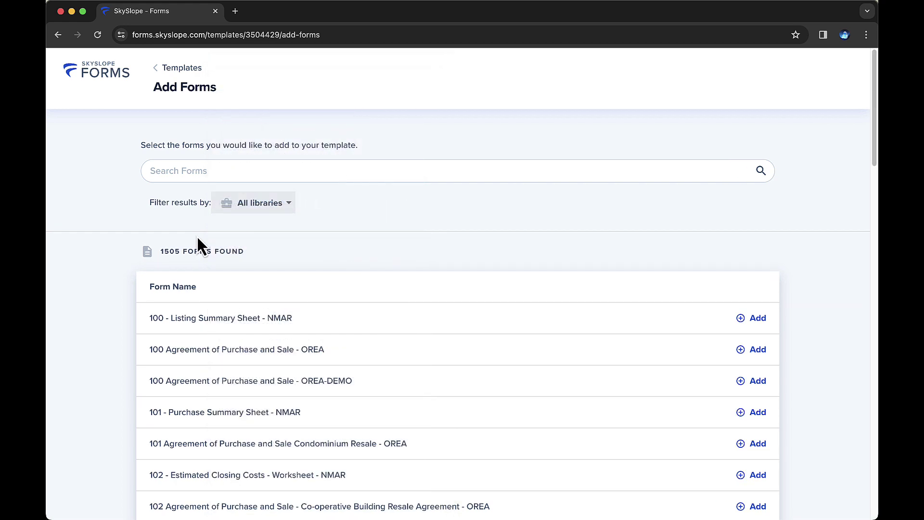
left_click(235, 171)
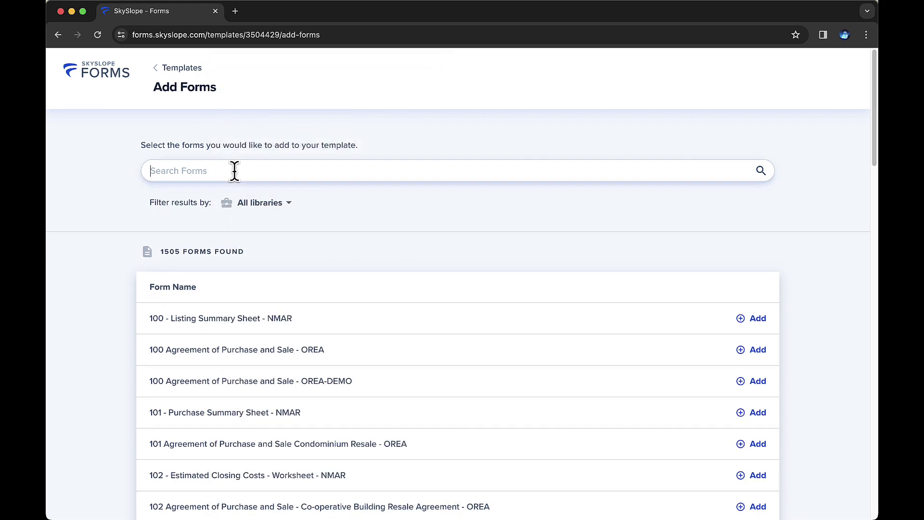
type("rla")
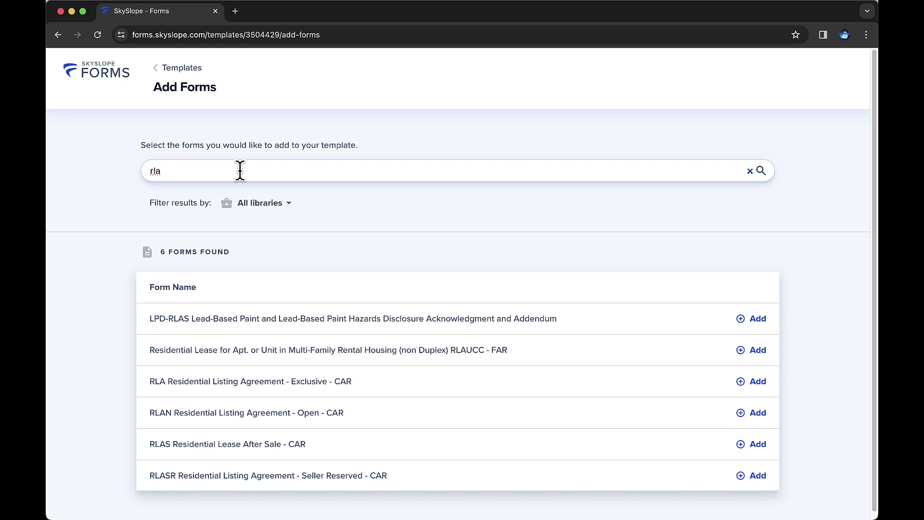
left_click(751, 390)
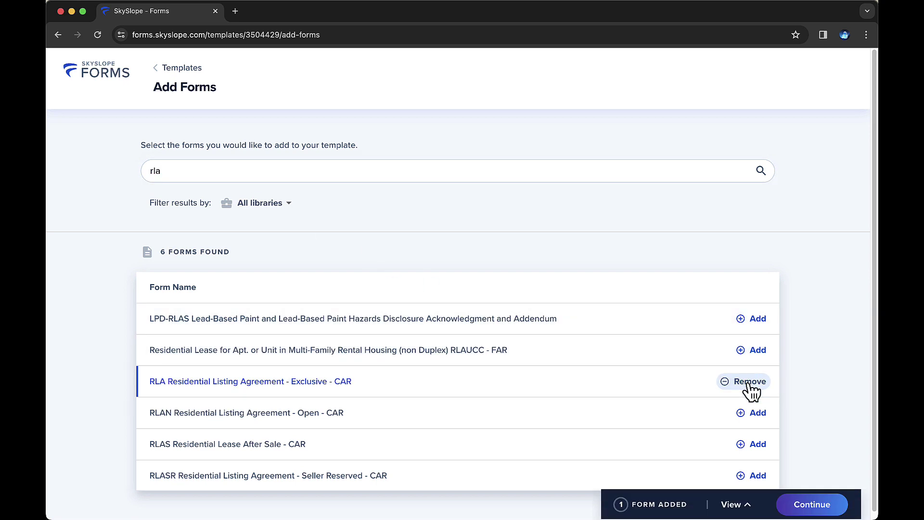
Clear the search, filter to My Broker Library, and add the Affiliated Business Disclosure for Seller.
left_click_drag(247, 172, 102, 176)
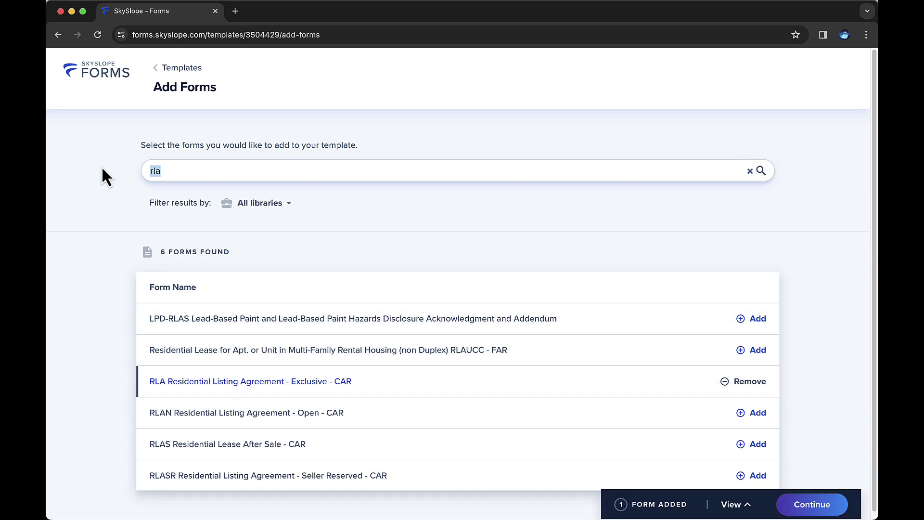
key("BackSpace")
left_click(259, 205)
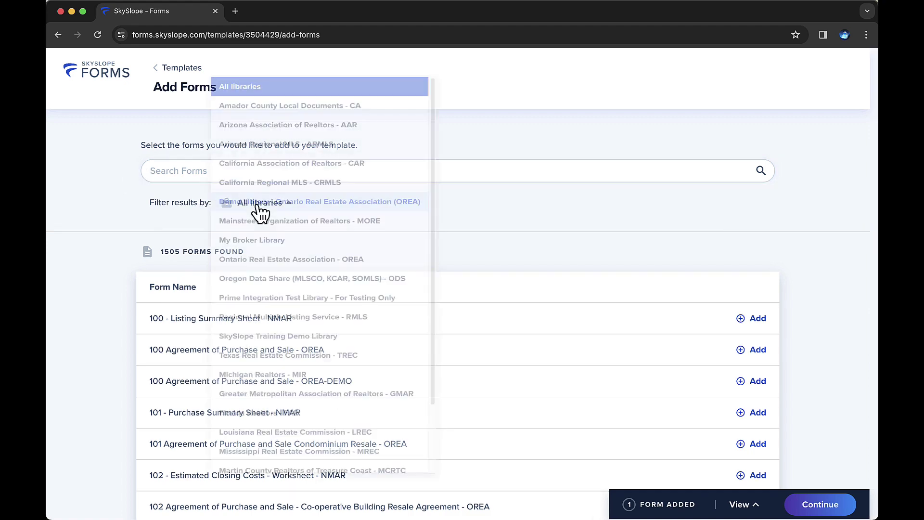
left_click(263, 242)
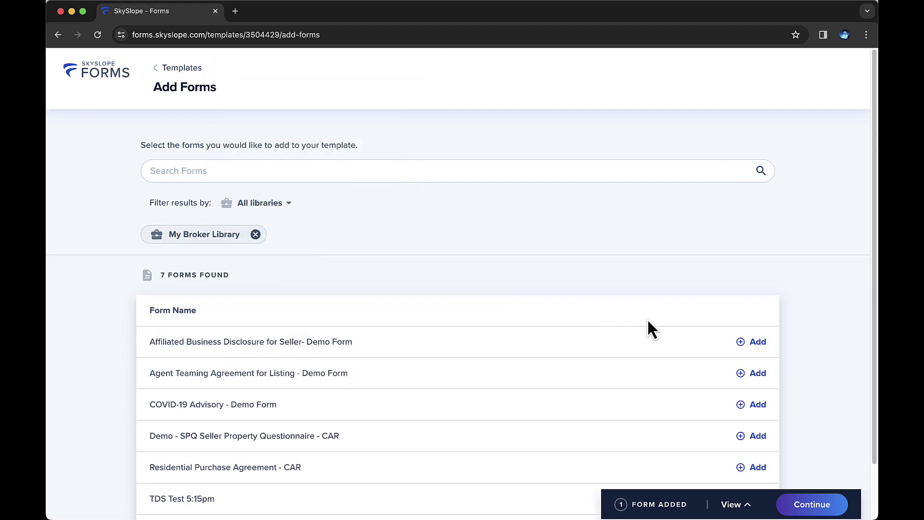
left_click(744, 343)
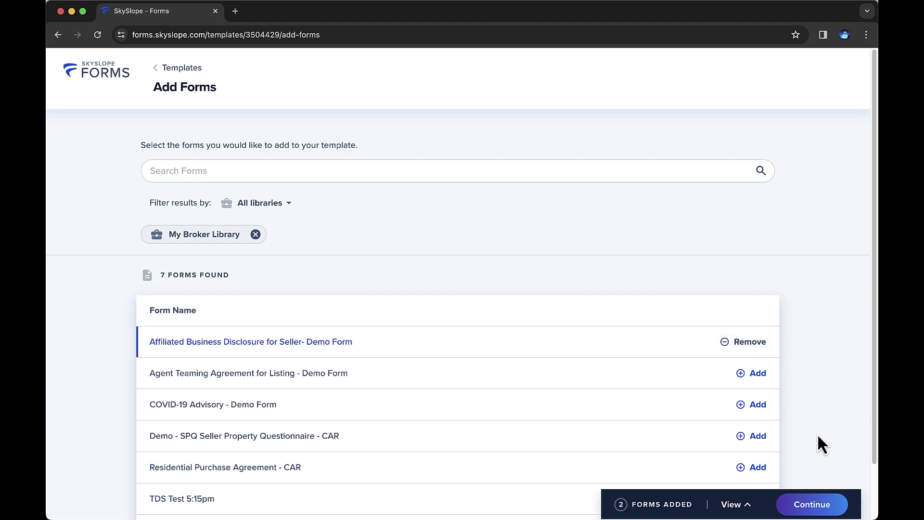
Enter 'MetroList' in the section 5C MLS name field on page 8 of the RLA agreement.
left_click(812, 509)
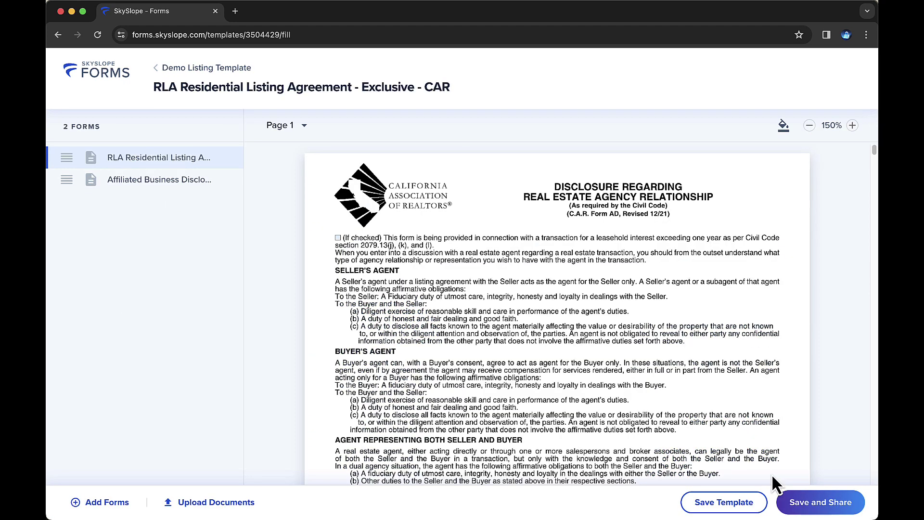
left_click(299, 133)
scroll(291, 190, "down", 5)
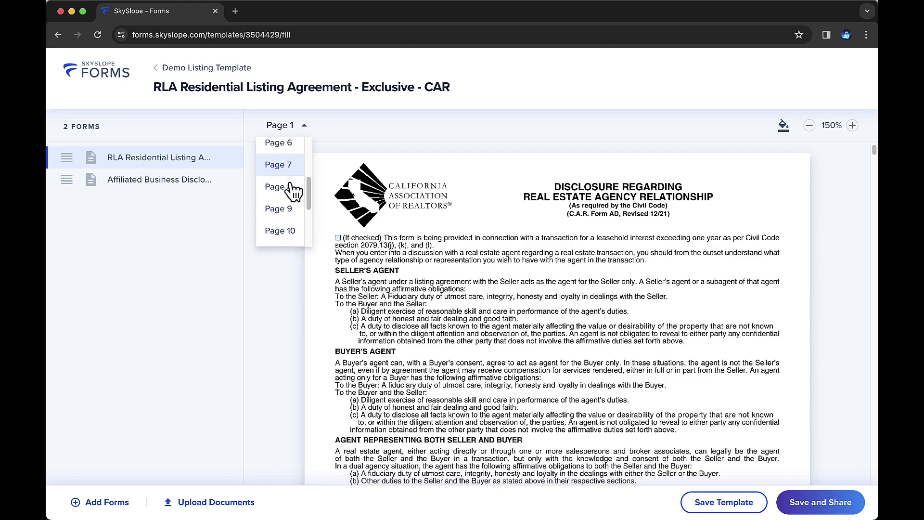
left_click(288, 192)
scroll(281, 222, "down", 5)
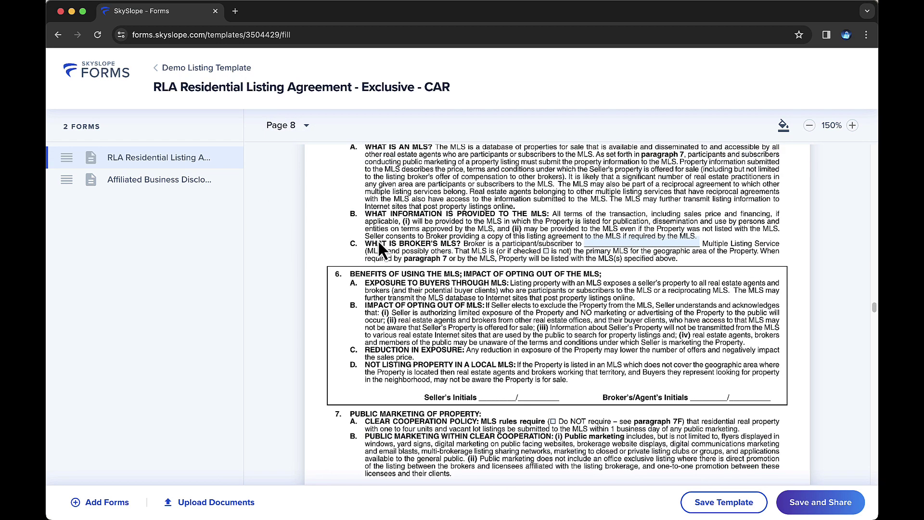
left_click(604, 242)
type("MetroList")
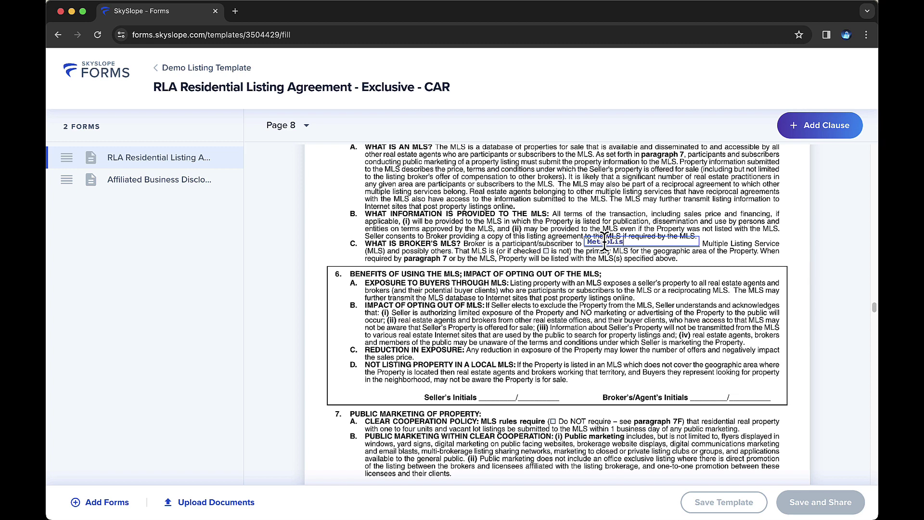
left_click(609, 265)
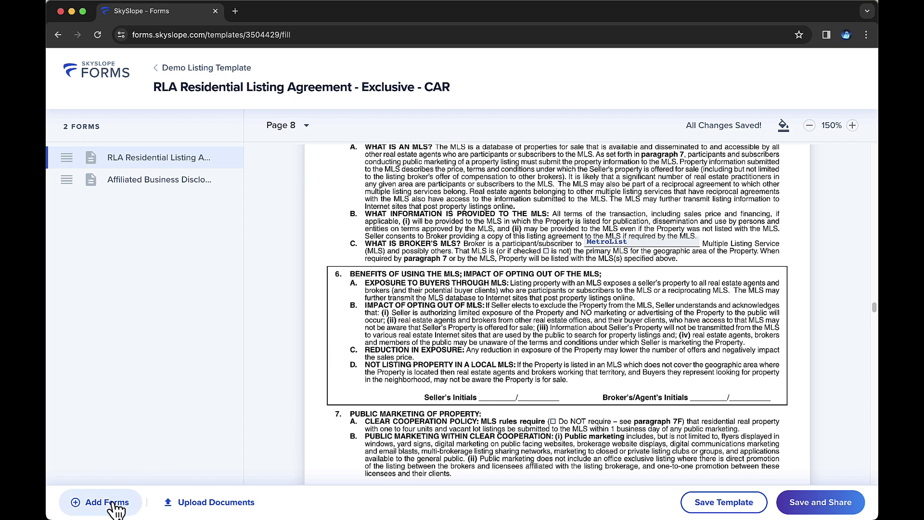
Upload Example Doc.pdf from Downloads as the template's third form.
left_click(209, 507)
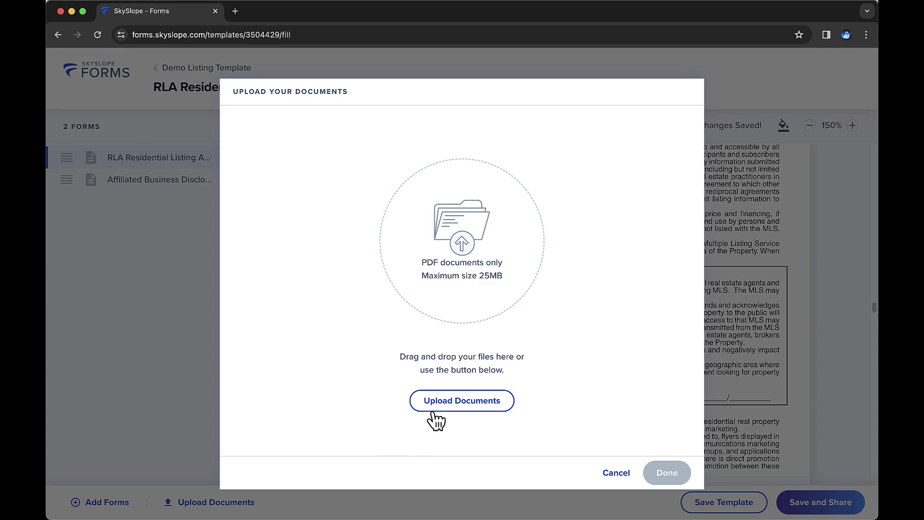
left_click(438, 407)
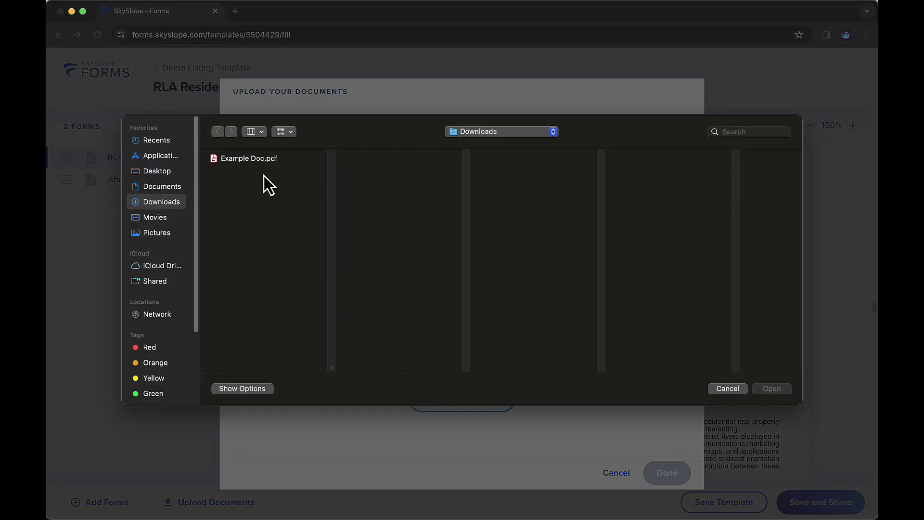
left_click(259, 164)
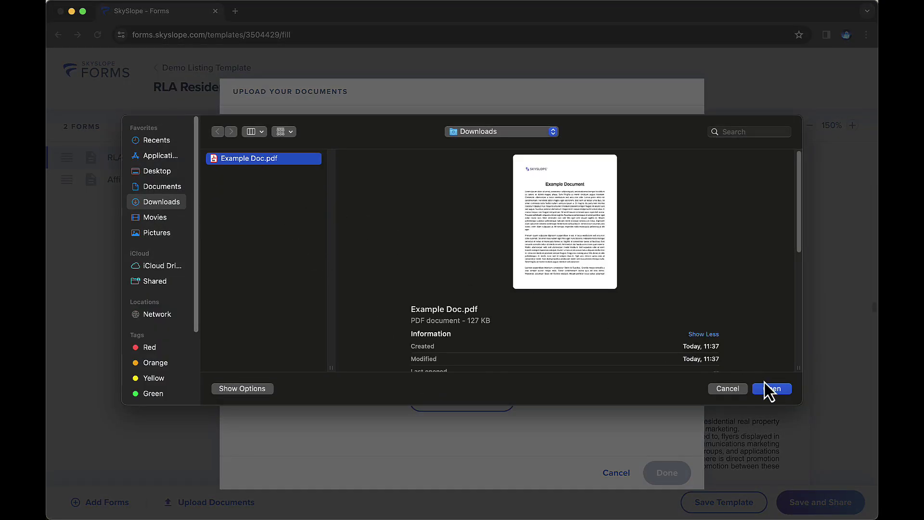
left_click(765, 389)
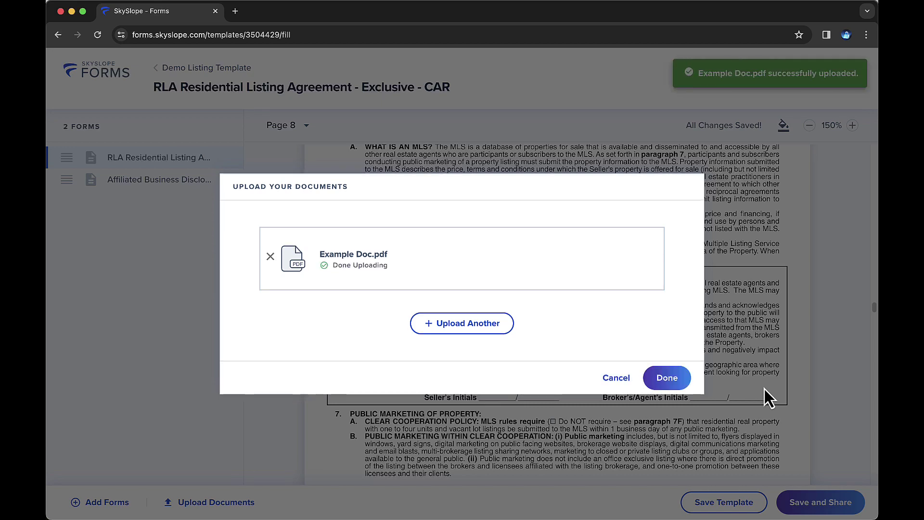
left_click(677, 381)
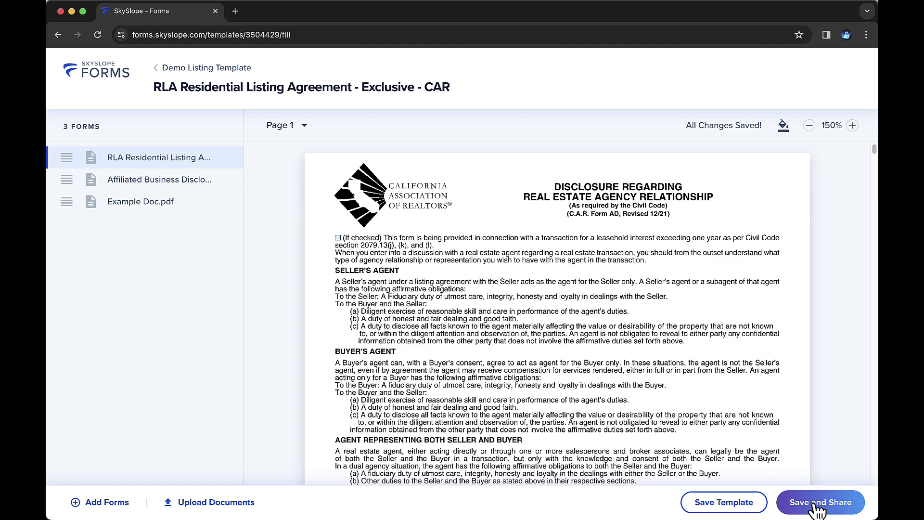
Save and share the template, then open the Demo Listing Template card's options under Brokerage Templates.
left_click(816, 505)
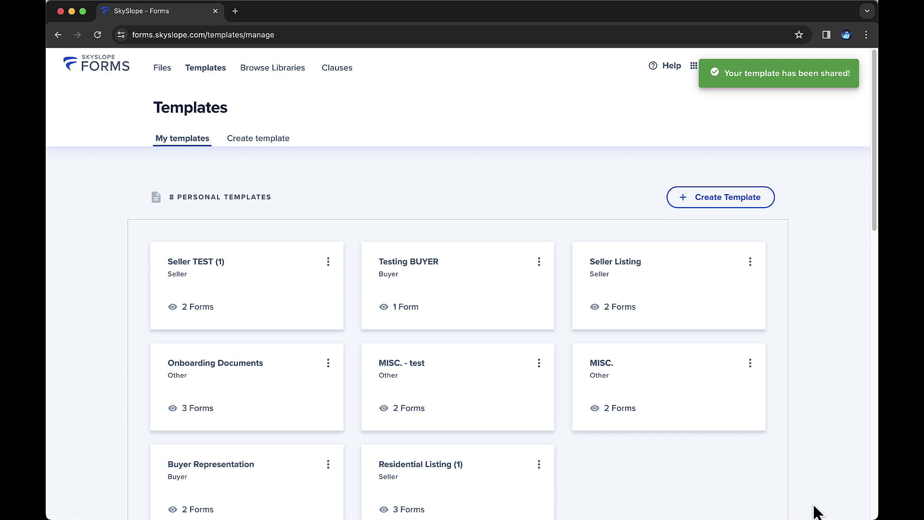
scroll(816, 512, "down", 8)
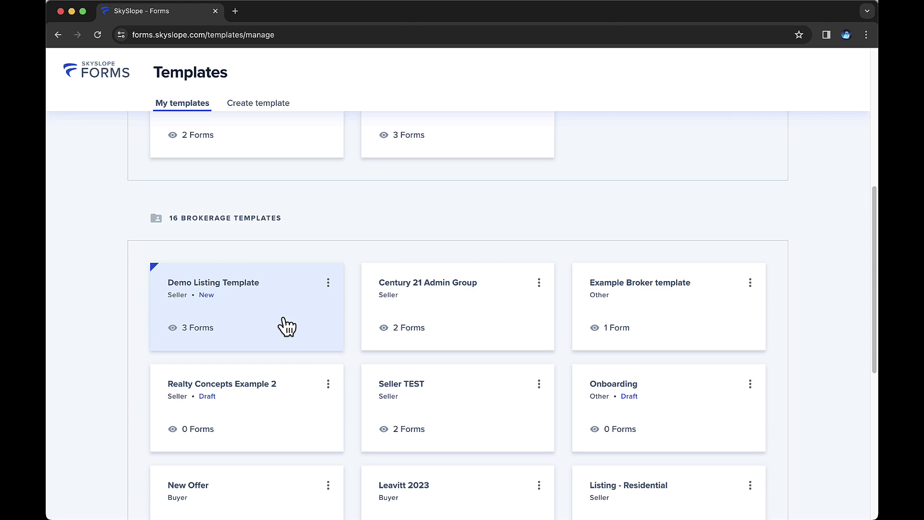
left_click(328, 283)
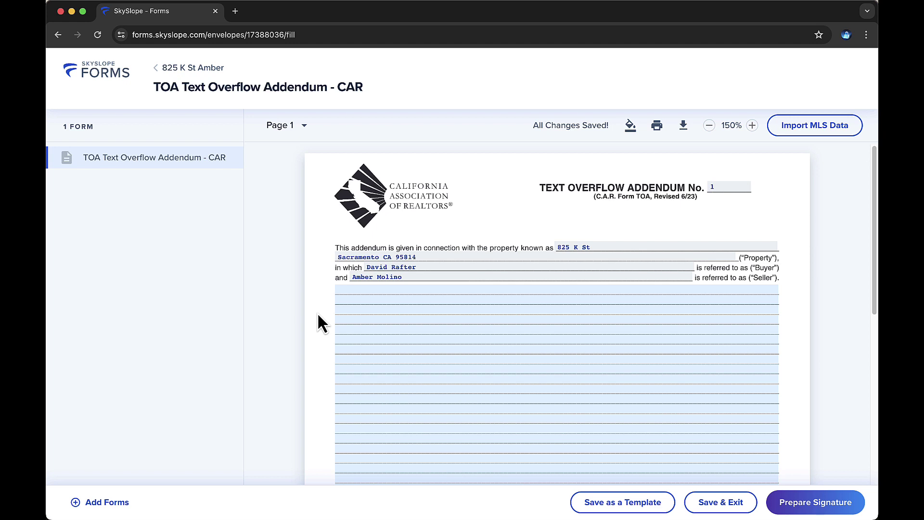
Open the clause library from the addendum's text area and show the clause source choices.
left_click(355, 288)
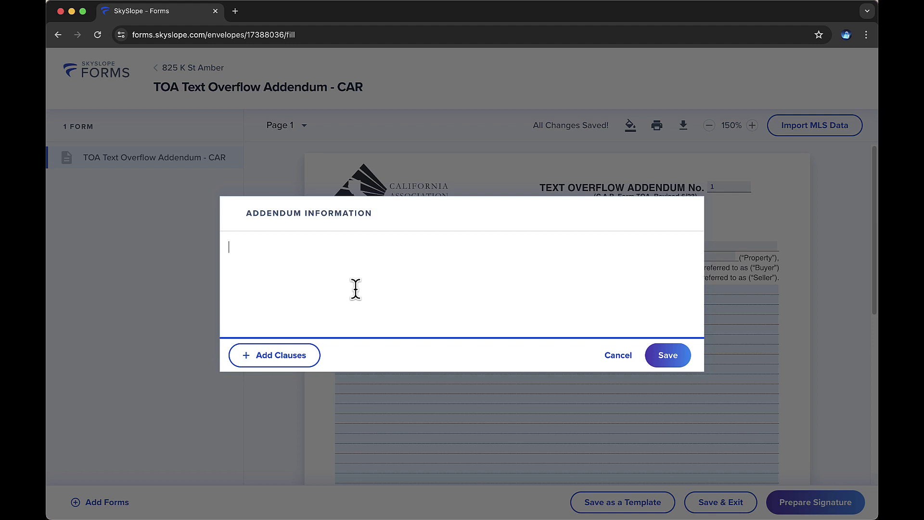
left_click(284, 362)
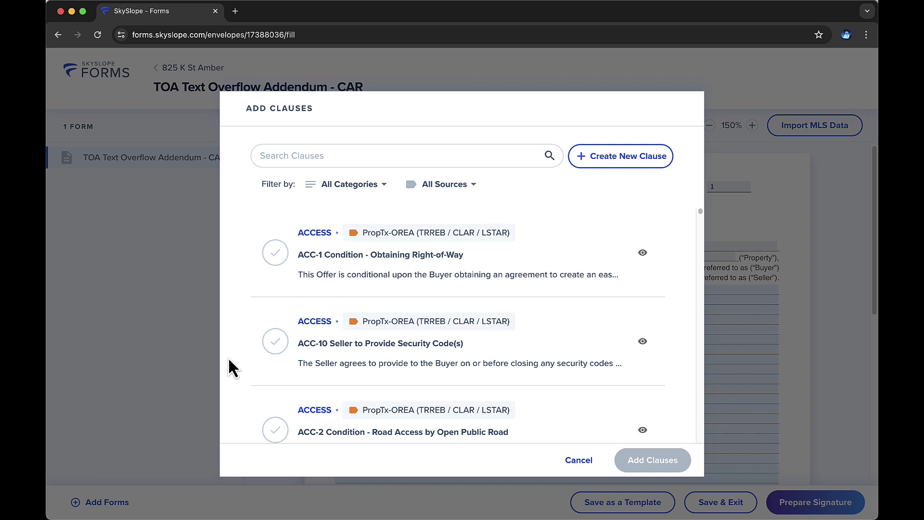
key("Tab")
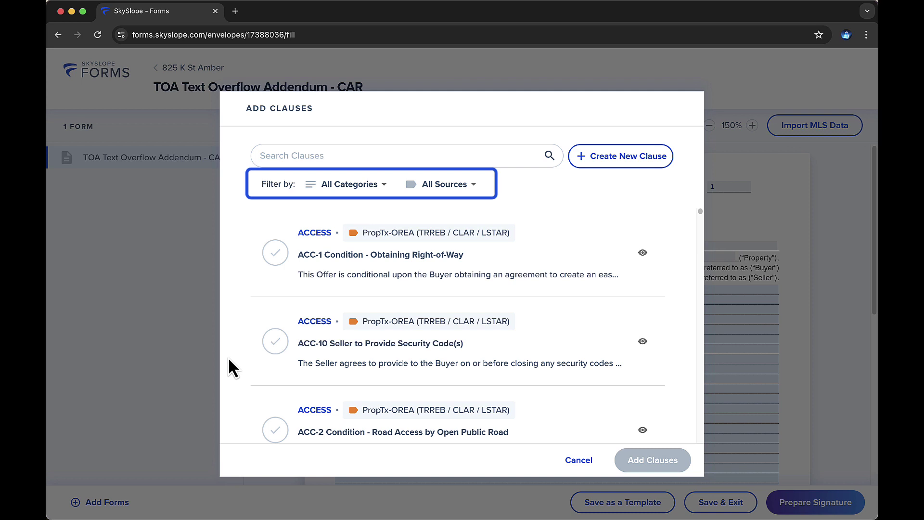
left_click(433, 185)
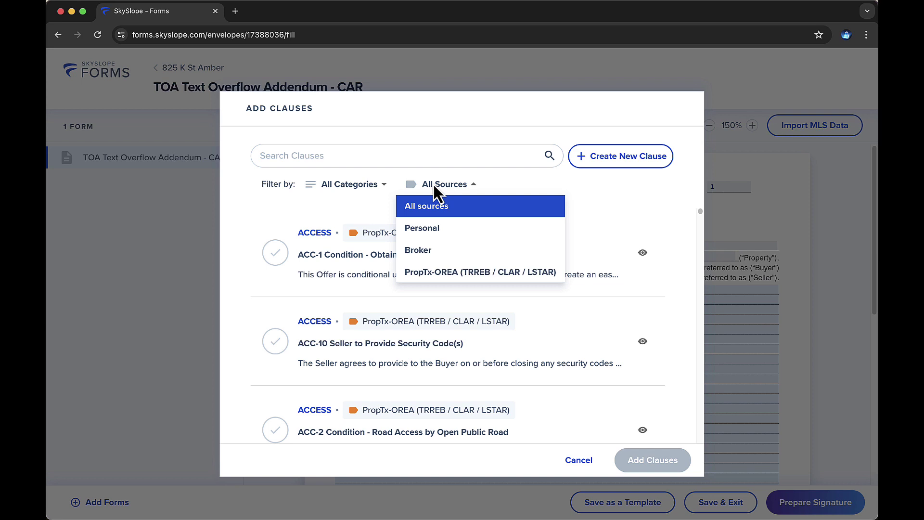
Filter clauses to Broker, preview Test Clause, and select Test Clause and Home Warranty Waiver.
left_click(419, 251)
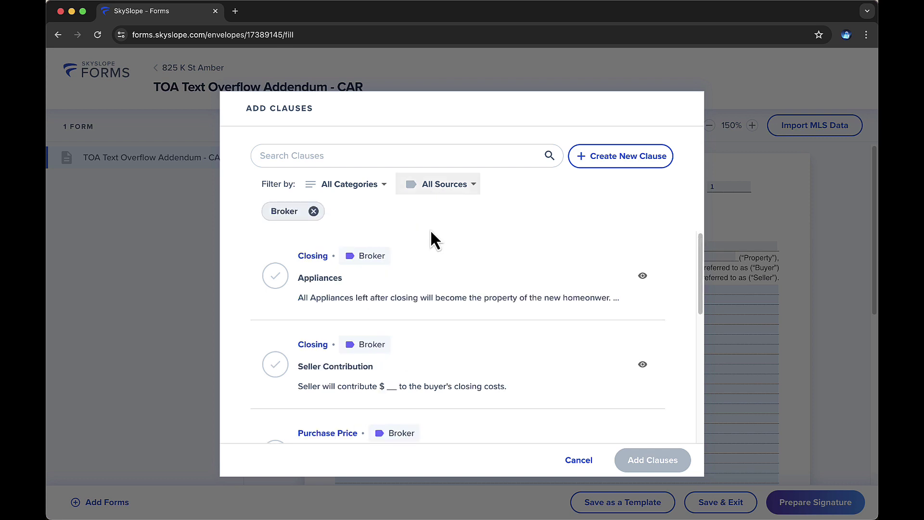
scroll(436, 247, "down", 5)
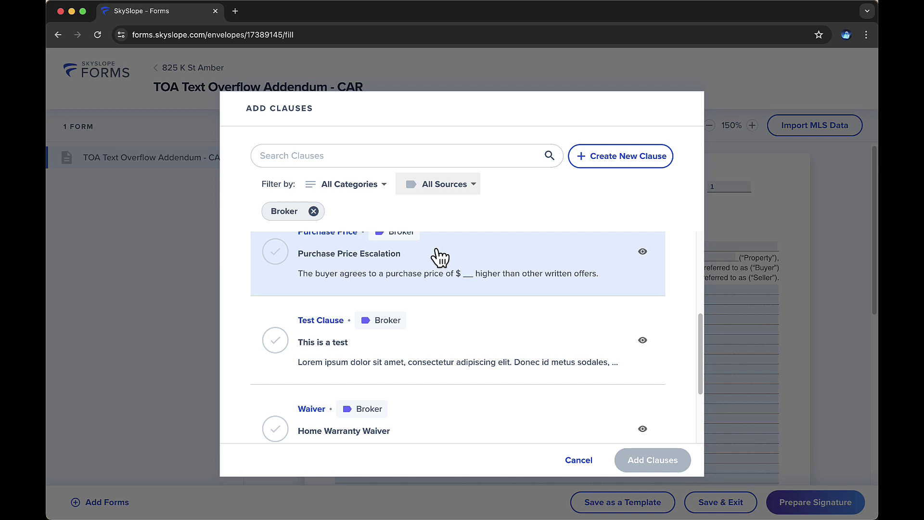
left_click(643, 340)
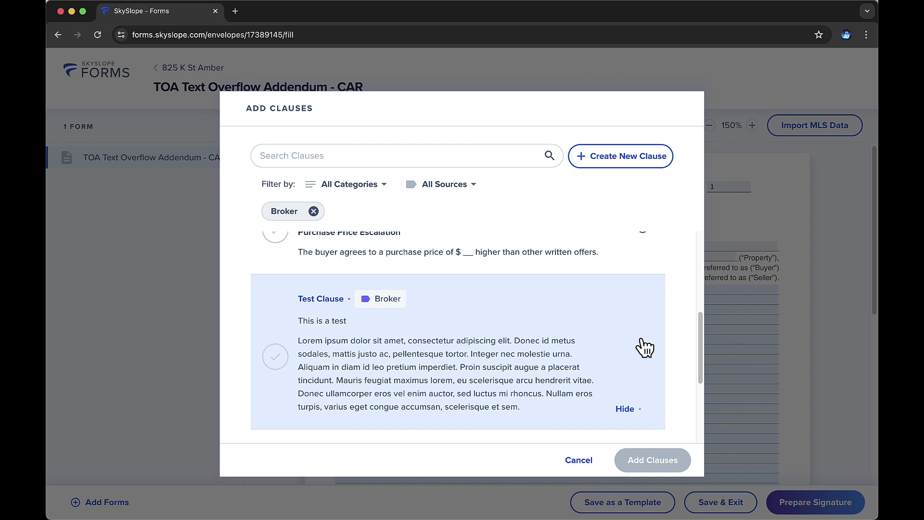
left_click(276, 359)
scroll(281, 368, "down", 3)
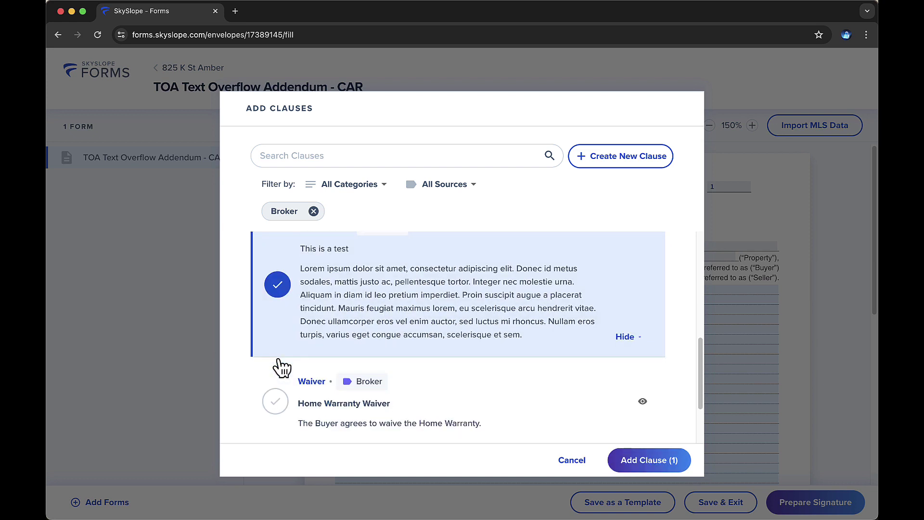
left_click(279, 397)
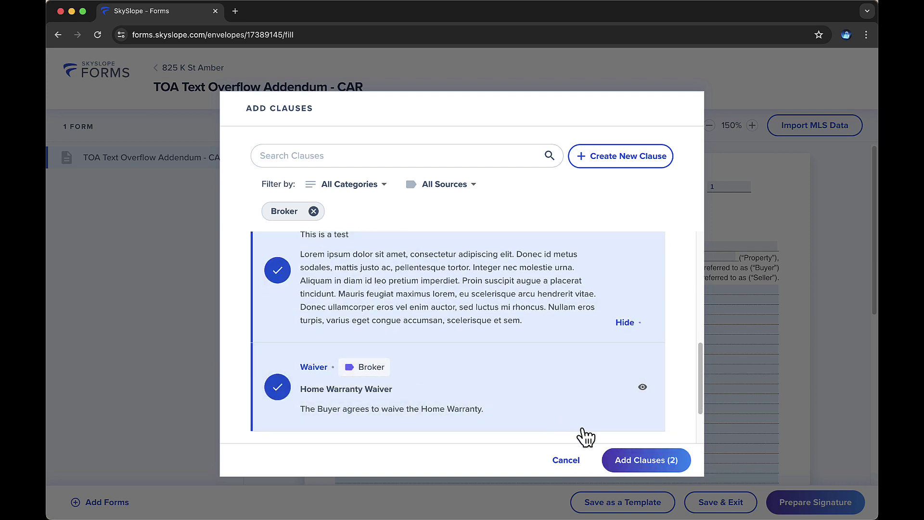
left_click(634, 462)
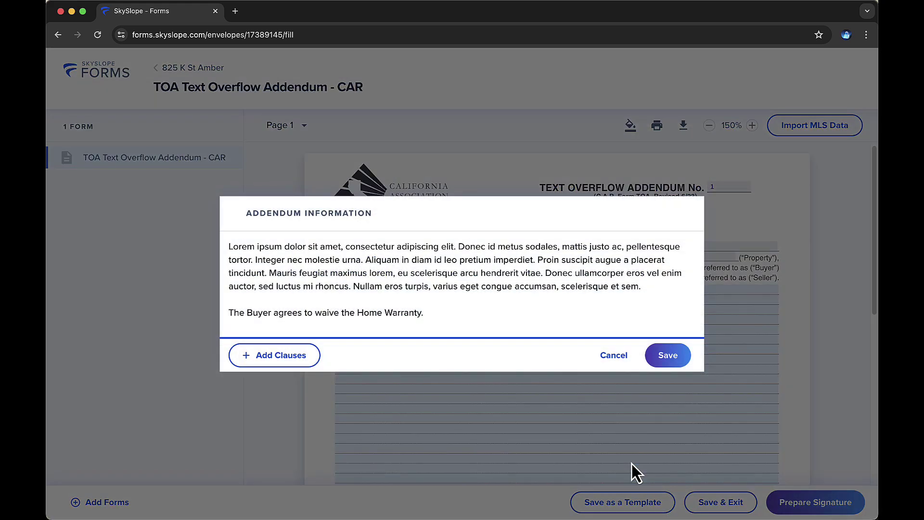